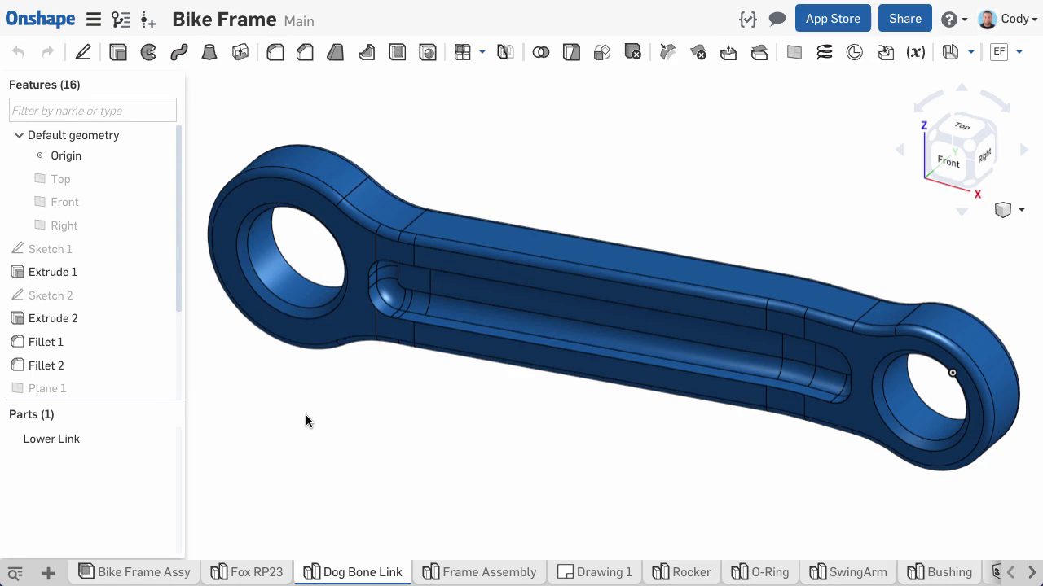
Step: View the Frame Assembly and SwingArm part studios of the bike frame document
{"action": "left_click", "coordinate": [475, 575]}
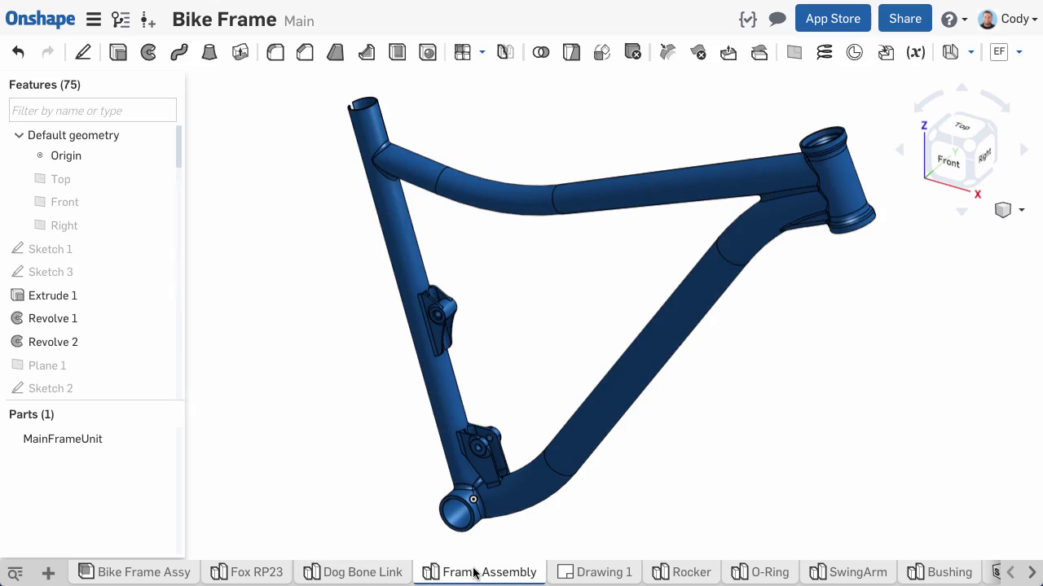
{"action": "left_click", "coordinate": [834, 574]}
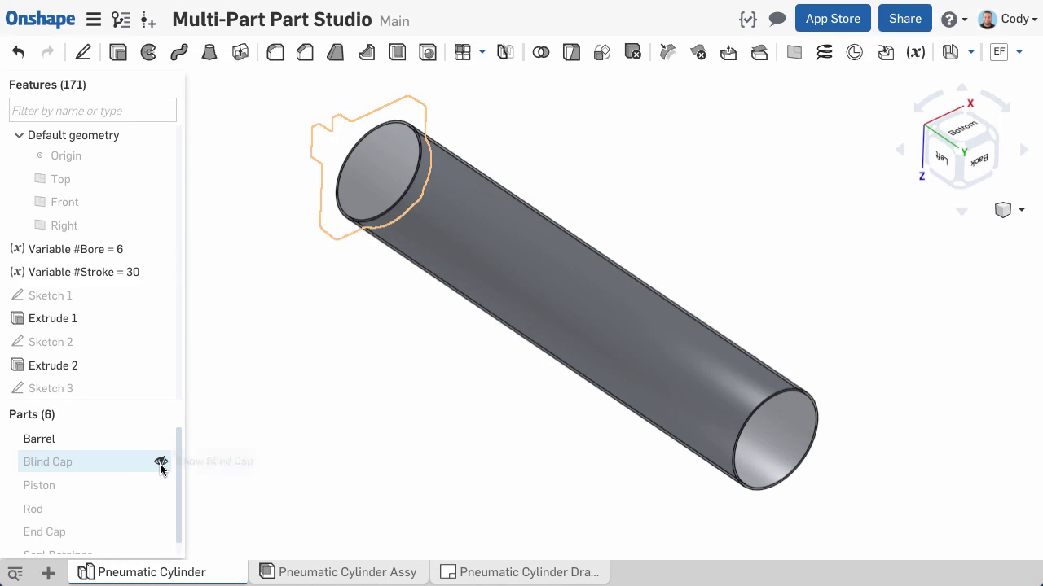
Step: Show the Blind Cap, Piston, Rod and End Cap parts of the pneumatic cylinder
{"action": "left_click", "coordinate": [160, 463]}
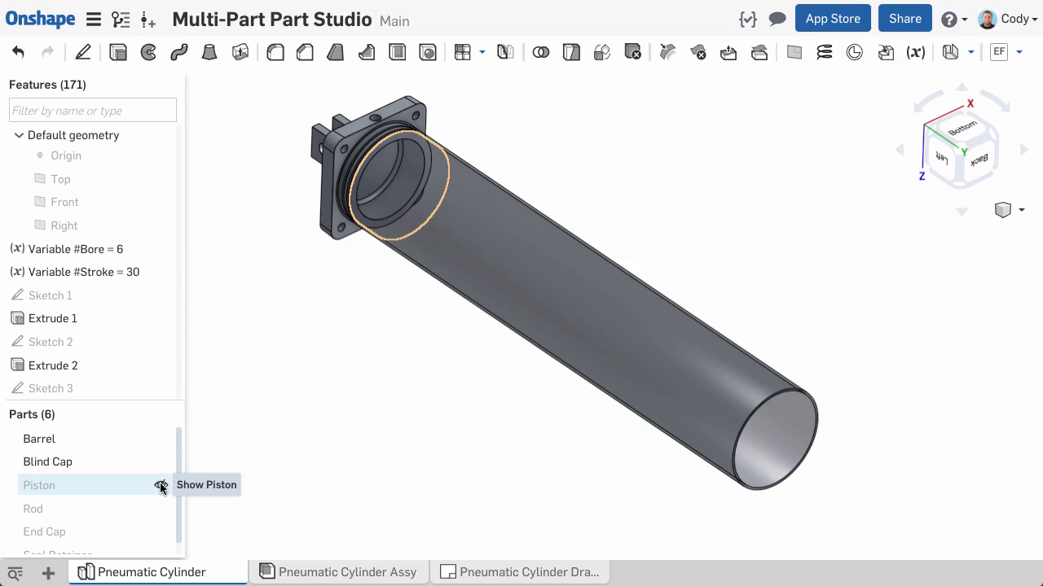
{"action": "left_click", "coordinate": [161, 486]}
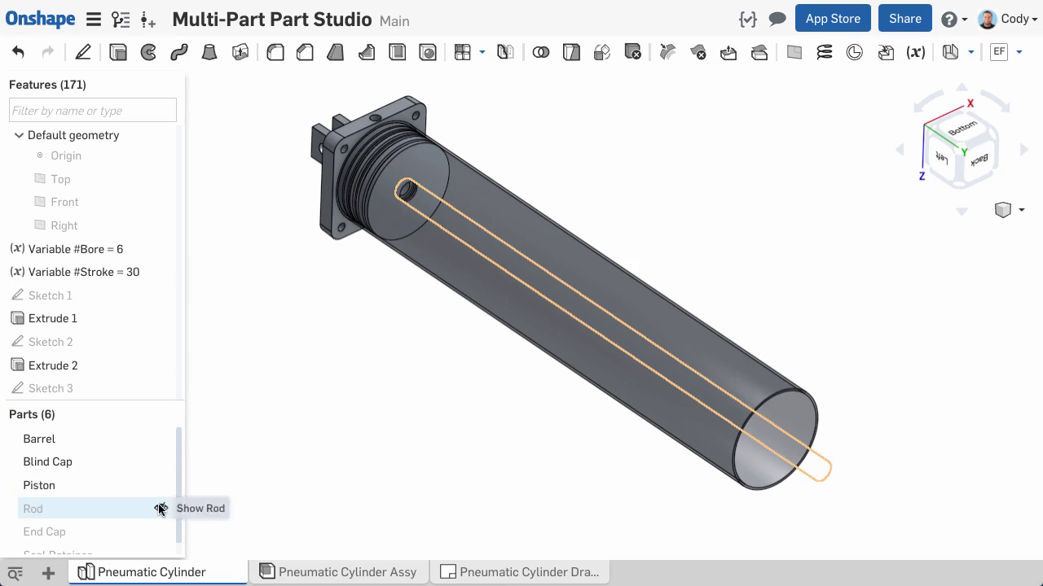
{"action": "left_click", "coordinate": [160, 508]}
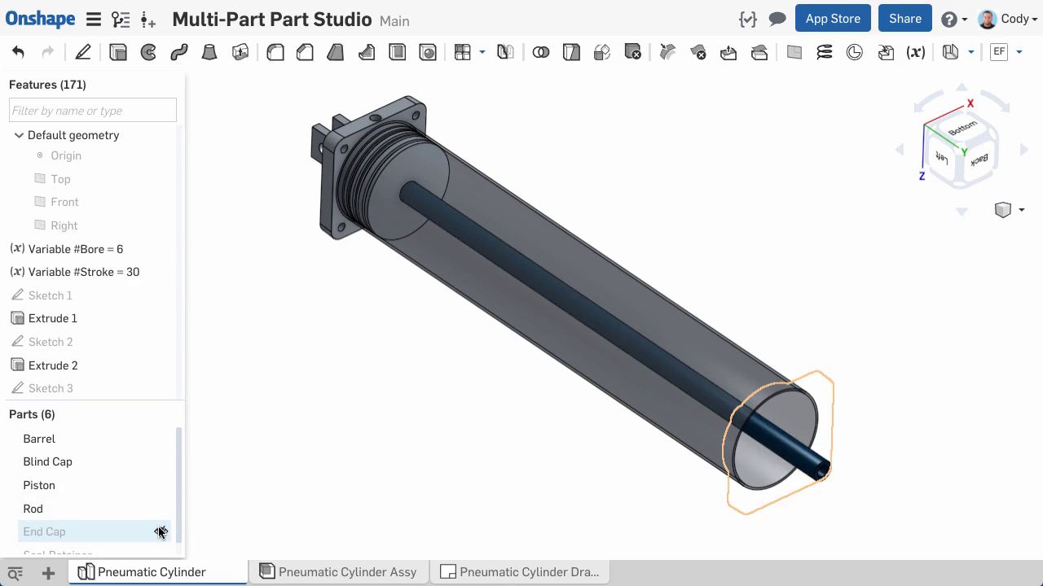
{"action": "left_click", "coordinate": [161, 531]}
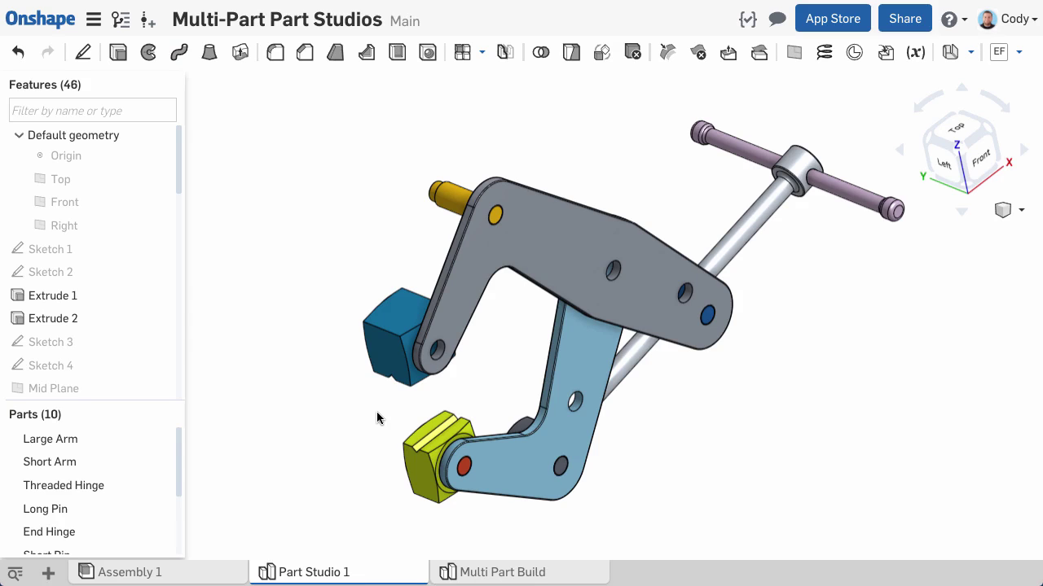
Step: Edit Sketch 1 of the clamp, facing its plane, and set the jaw-end lengths of both arms to 50
{"action": "mouse_move", "coordinate": [377, 417]}
{"action": "right_mouse_down"}
{"action": "mouse_move", "coordinate": [191, 405]}
{"action": "mouse_move", "coordinate": [370, 416]}
{"action": "right_mouse_up"}
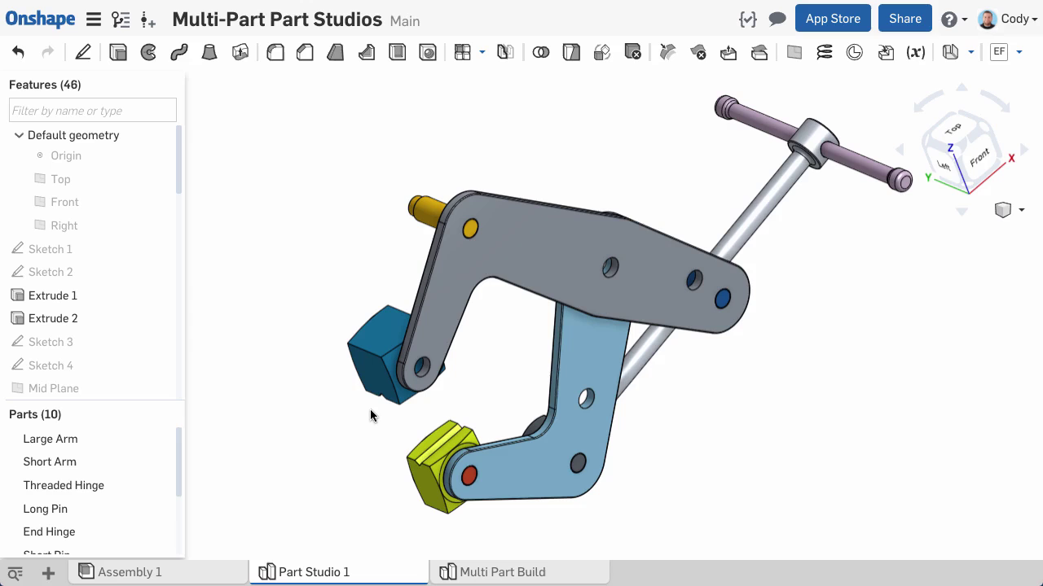
{"action": "right_click", "coordinate": [85, 254]}
{"action": "left_click", "coordinate": [117, 289]}
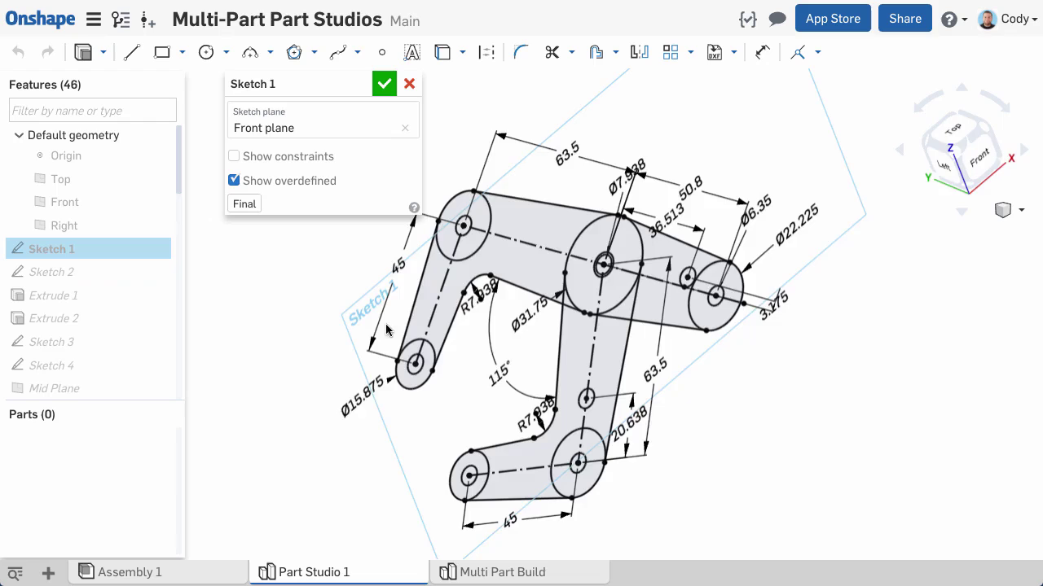
{"action": "key", "text": "n"}
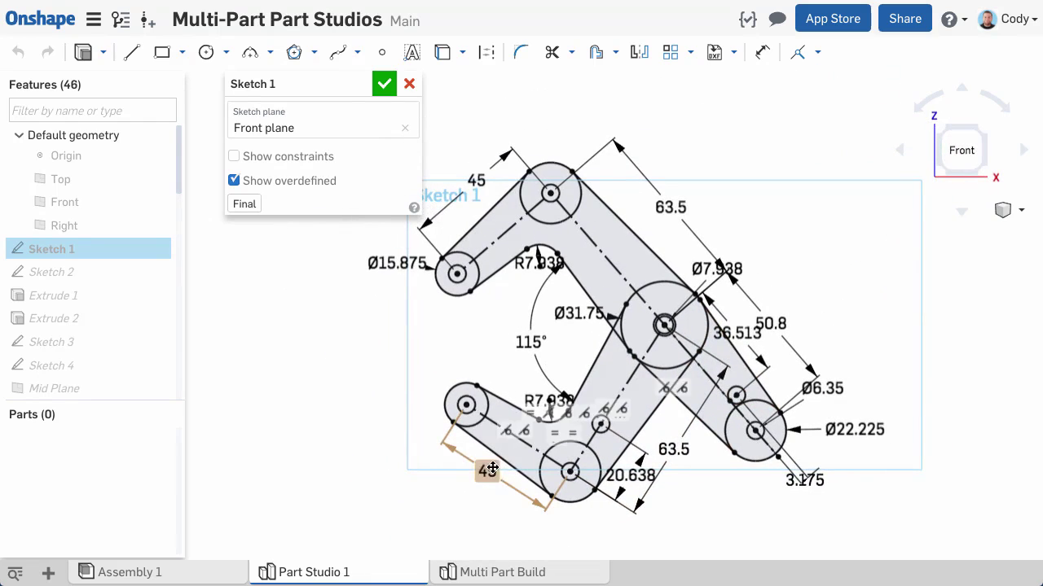
{"action": "double_click", "coordinate": [482, 470]}
{"action": "type", "text": "50"}
{"action": "key", "text": "Return"}
{"action": "double_click", "coordinate": [480, 181]}
{"action": "type", "text": "50"}
{"action": "key", "text": "Return"}
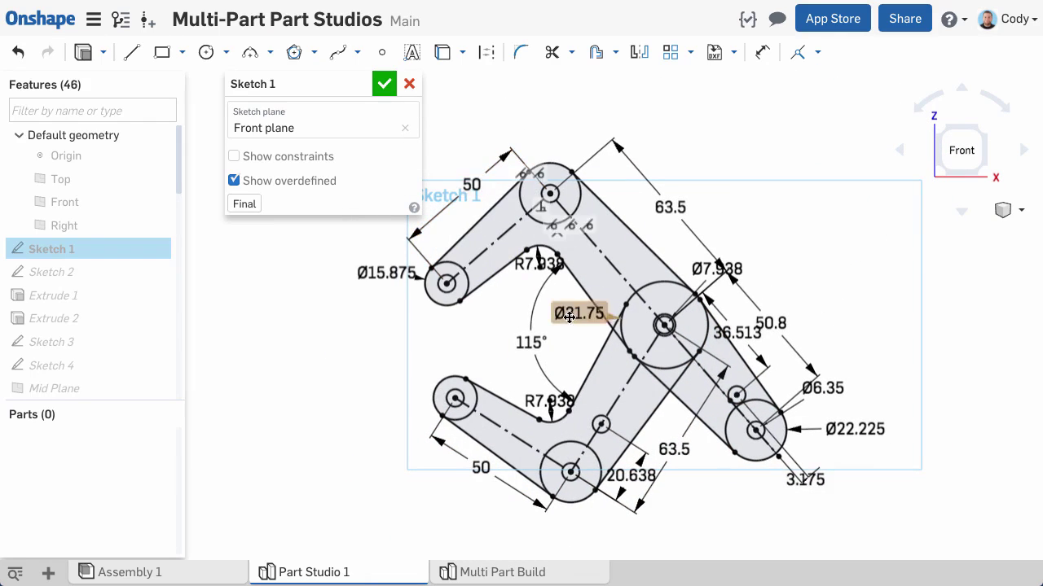
Step: Set the diameter of the large circle where the two arms cross to 40 and finish the sketch
{"action": "double_click", "coordinate": [579, 311]}
{"action": "type", "text": "40"}
{"action": "key", "text": "Return"}
{"action": "left_click", "coordinate": [387, 85]}
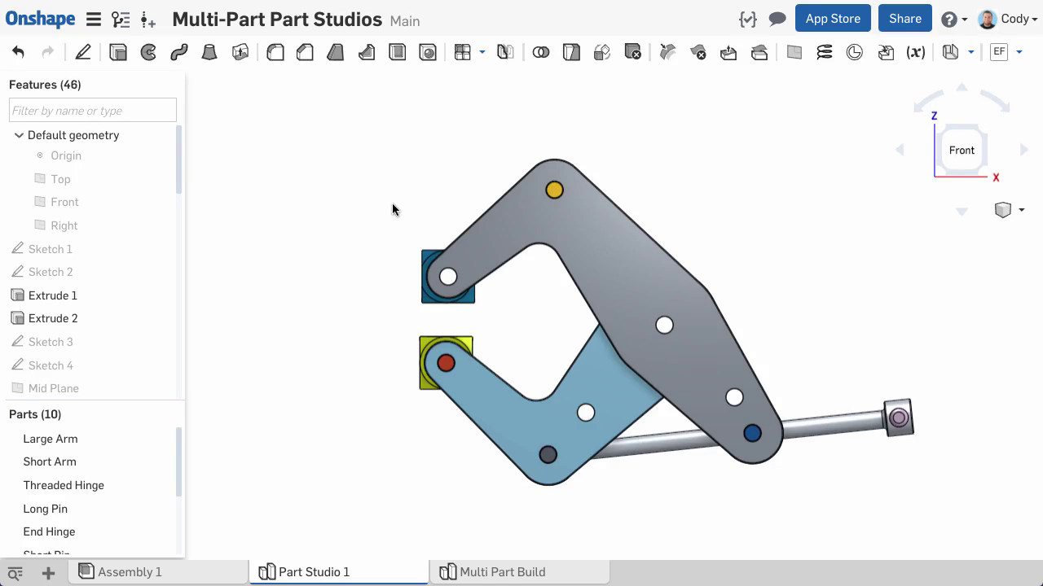
{"action": "right_click_drag", "start_coordinate": [391, 207], "coordinate": [451, 249]}
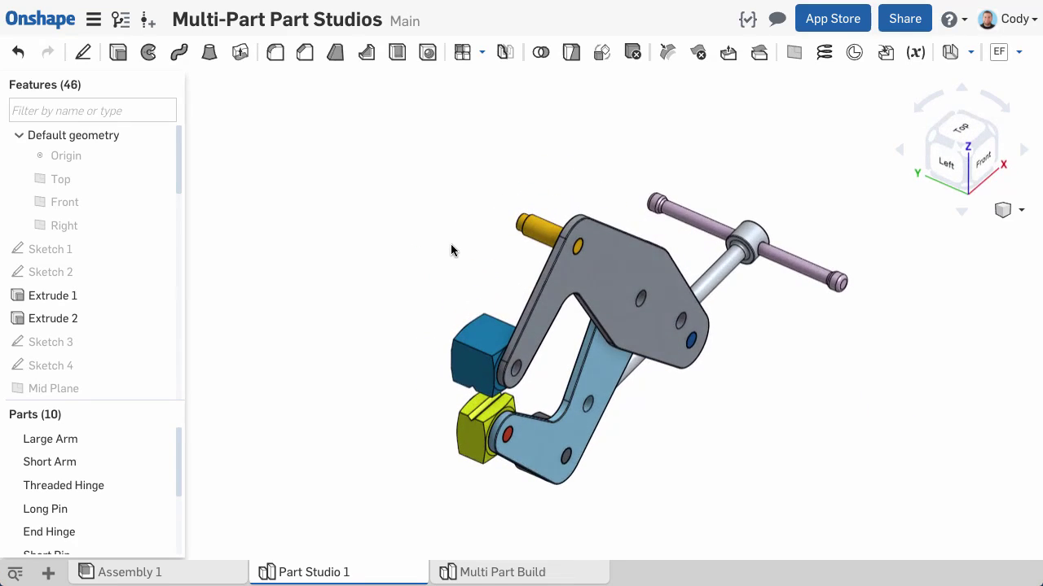
{"action": "scroll", "coordinate": [638, 325], "scroll_direction": "up", "scroll_amount": 4}
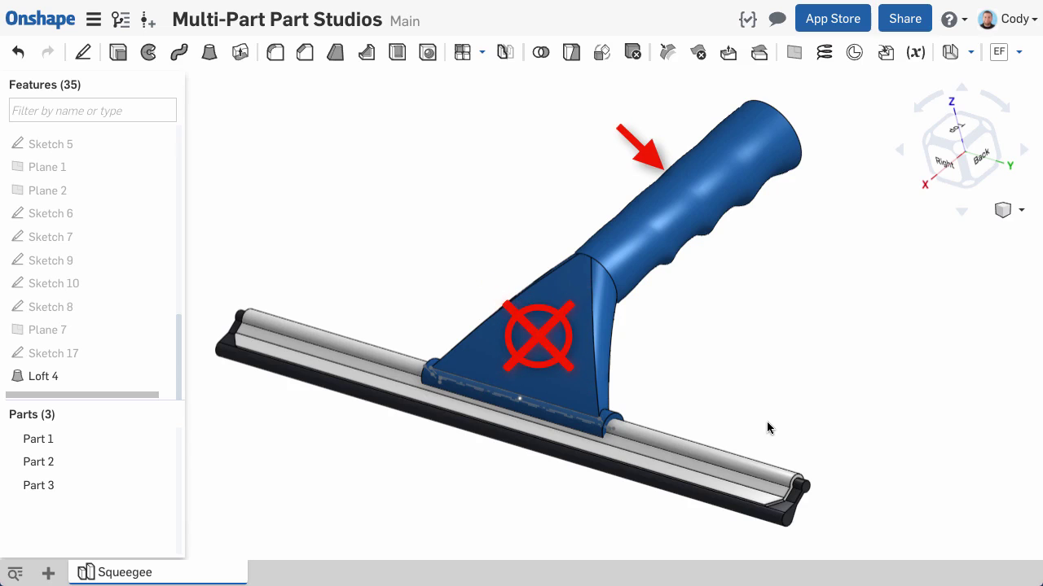
Step: Highlight Part 1 of the squeegee to examine which geometry it covers, then clear the selection
{"action": "mouse_move", "coordinate": [766, 421]}
{"action": "right_mouse_down"}
{"action": "mouse_move", "coordinate": [648, 435]}
{"action": "mouse_move", "coordinate": [778, 420]}
{"action": "right_mouse_up"}
{"action": "left_click", "coordinate": [102, 442]}
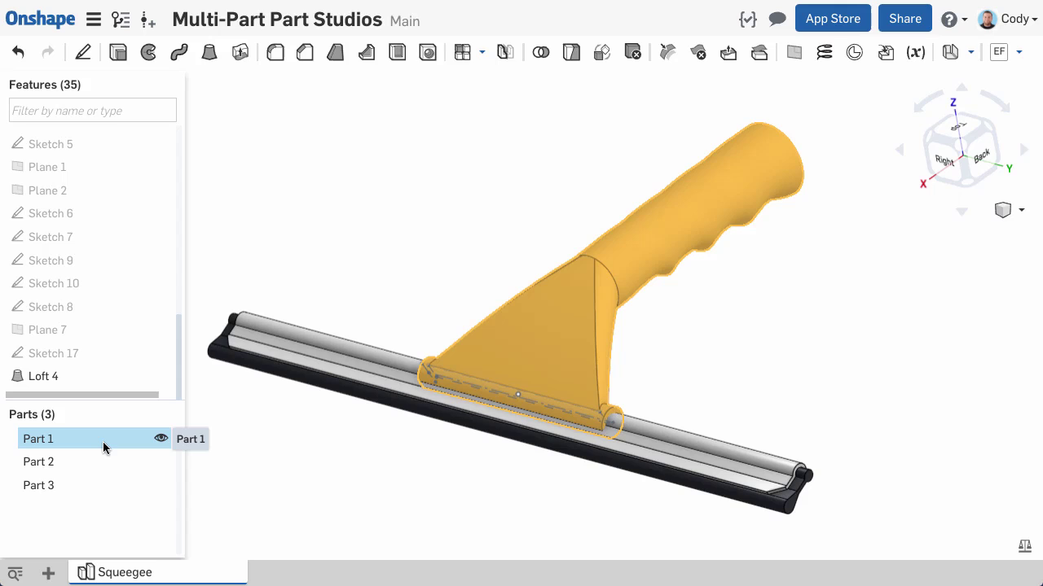
{"action": "left_click", "coordinate": [135, 440]}
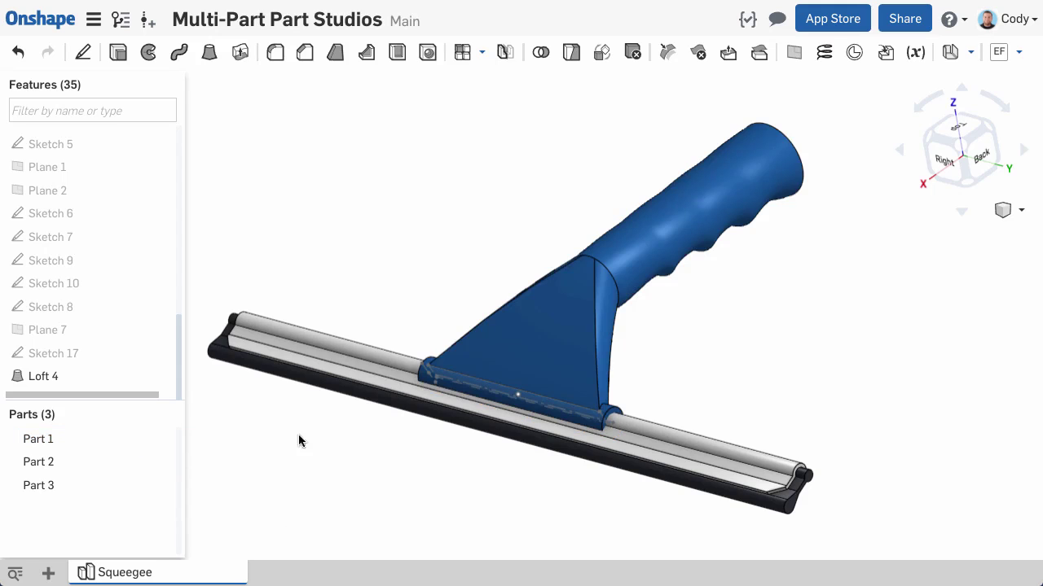
Step: Split Part 1, the squeegee handle body, with Plane 5
{"action": "left_click", "coordinate": [571, 53]}
{"action": "left_click", "coordinate": [589, 268]}
{"action": "left_click", "coordinate": [414, 174]}
{"action": "scroll", "coordinate": [79, 258], "scroll_direction": "up", "scroll_amount": 10}
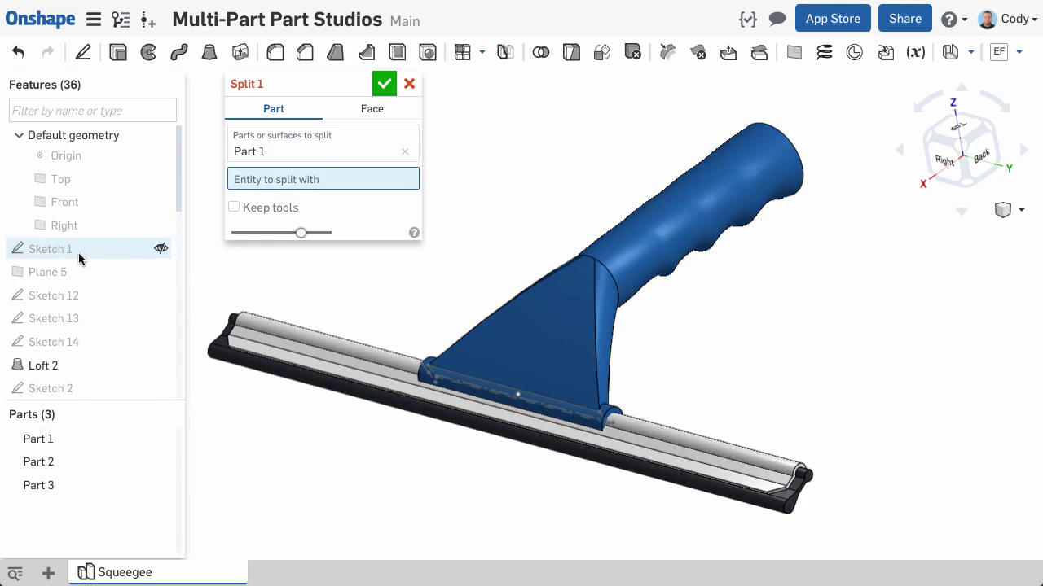
{"action": "left_click", "coordinate": [79, 273]}
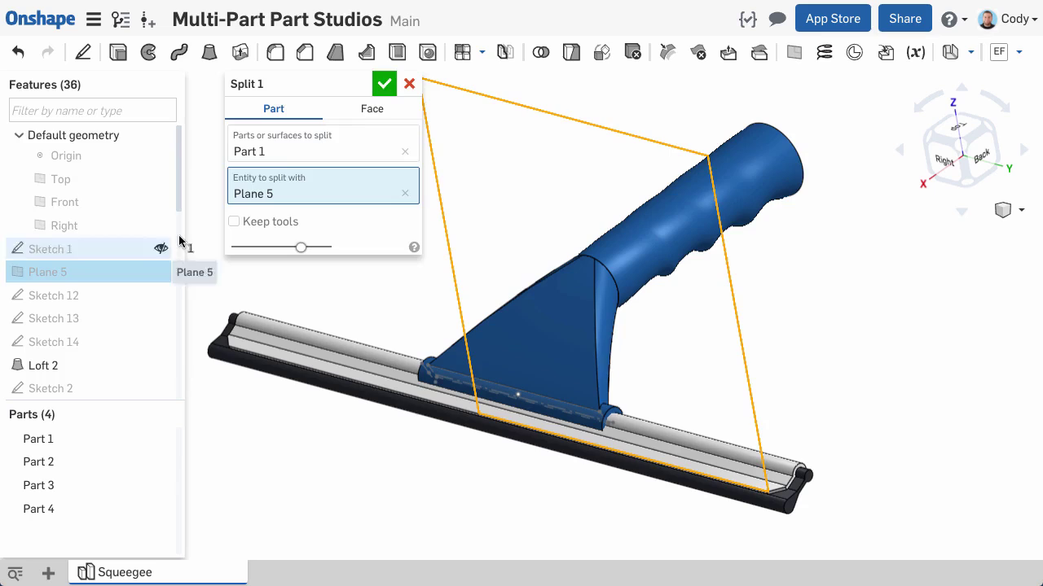
{"action": "key", "text": "Return"}
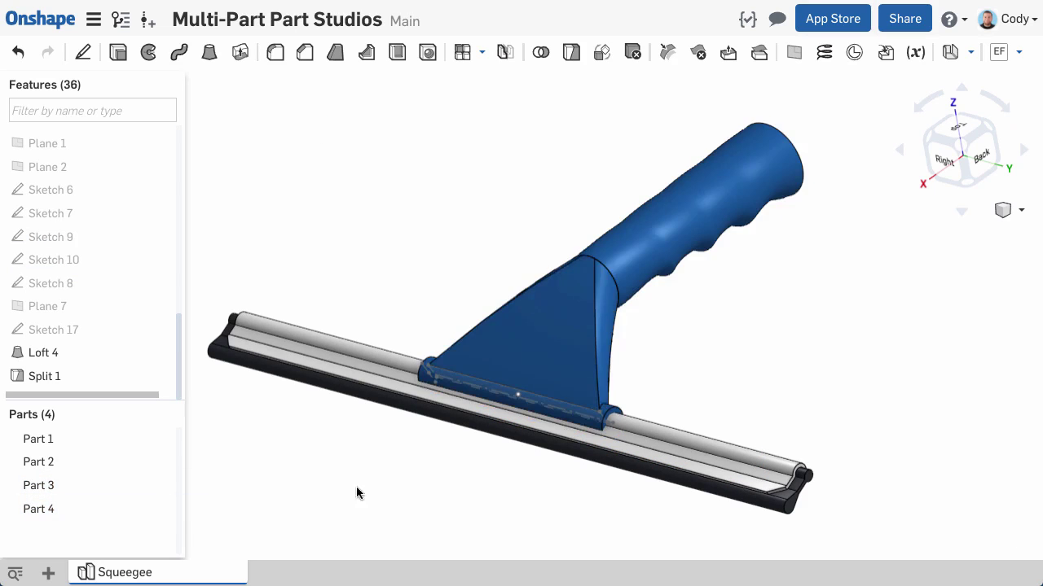
Step: Shell the grip part with a 2.5 mm thickness, removing the face at its free end
{"action": "middle_click_drag", "start_coordinate": [393, 470], "coordinate": [419, 461]}
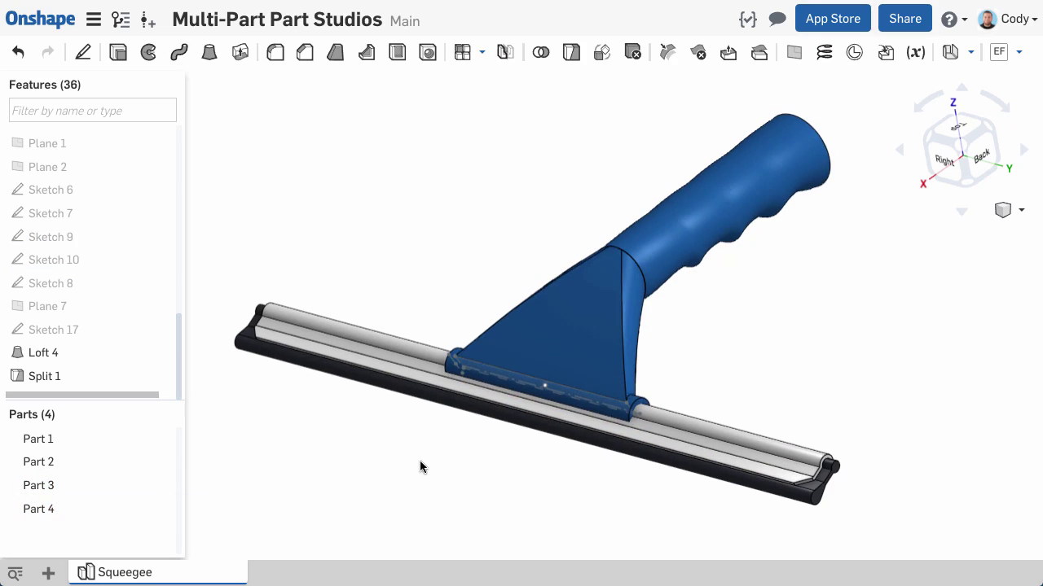
{"action": "left_click", "coordinate": [397, 54]}
{"action": "right_click_drag", "start_coordinate": [605, 129], "coordinate": [751, 178]}
{"action": "left_click", "coordinate": [760, 182]}
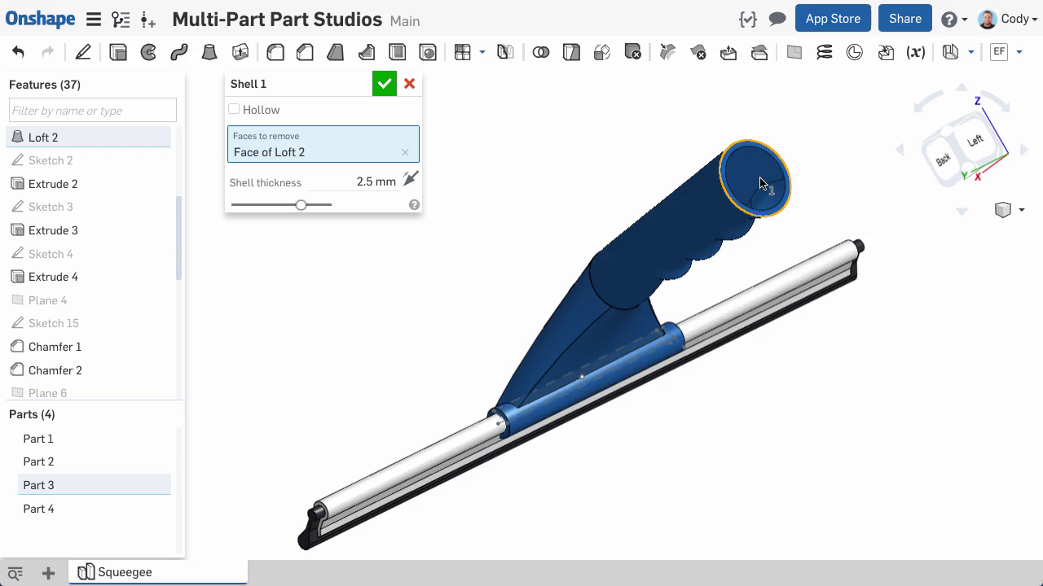
{"action": "scroll", "coordinate": [755, 183], "scroll_direction": "up", "scroll_amount": 4}
{"action": "mouse_move", "coordinate": [749, 183]}
{"action": "right_mouse_down"}
{"action": "mouse_move", "coordinate": [728, 198]}
{"action": "mouse_move", "coordinate": [766, 177]}
{"action": "right_mouse_up"}
{"action": "left_click", "coordinate": [385, 84]}
{"action": "right_click_drag", "start_coordinate": [436, 178], "coordinate": [535, 191]}
{"action": "scroll", "coordinate": [535, 196], "scroll_direction": "down", "scroll_amount": 3}
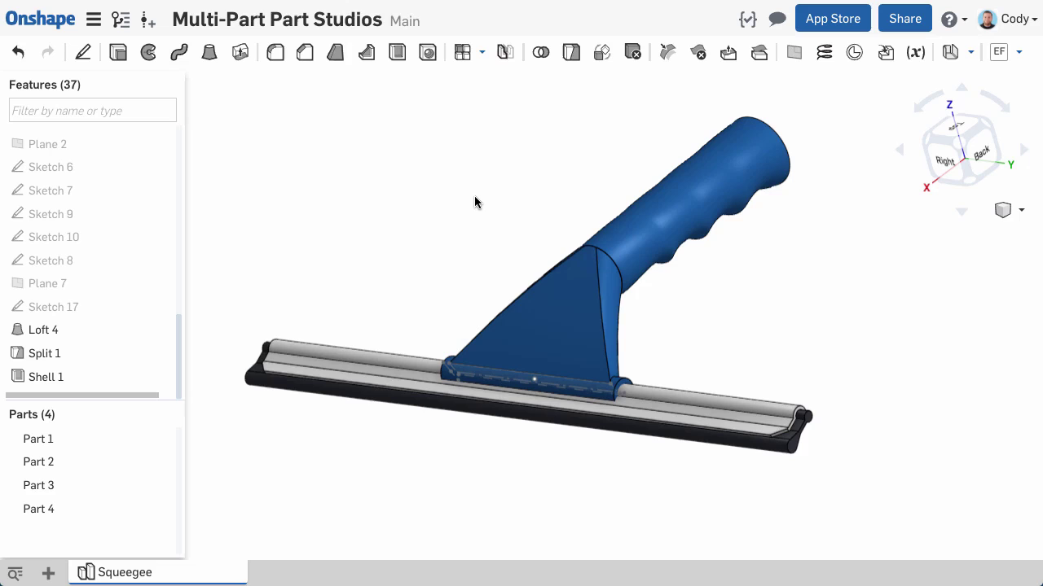
Step: Unite Part 4 and Part 3 with a Boolean union
{"action": "left_click", "coordinate": [541, 53]}
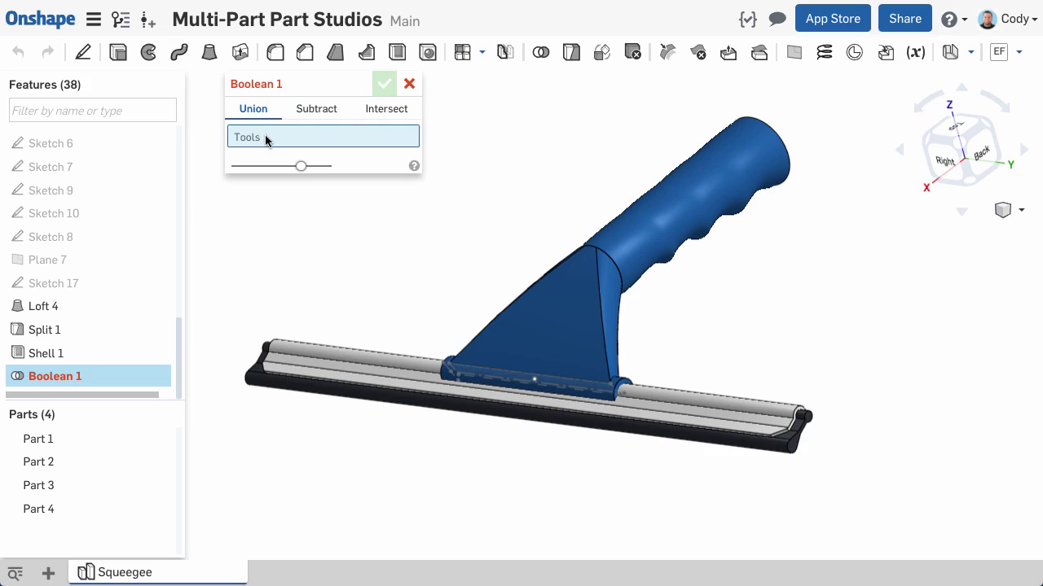
{"action": "left_click", "coordinate": [575, 254]}
{"action": "left_click", "coordinate": [605, 234]}
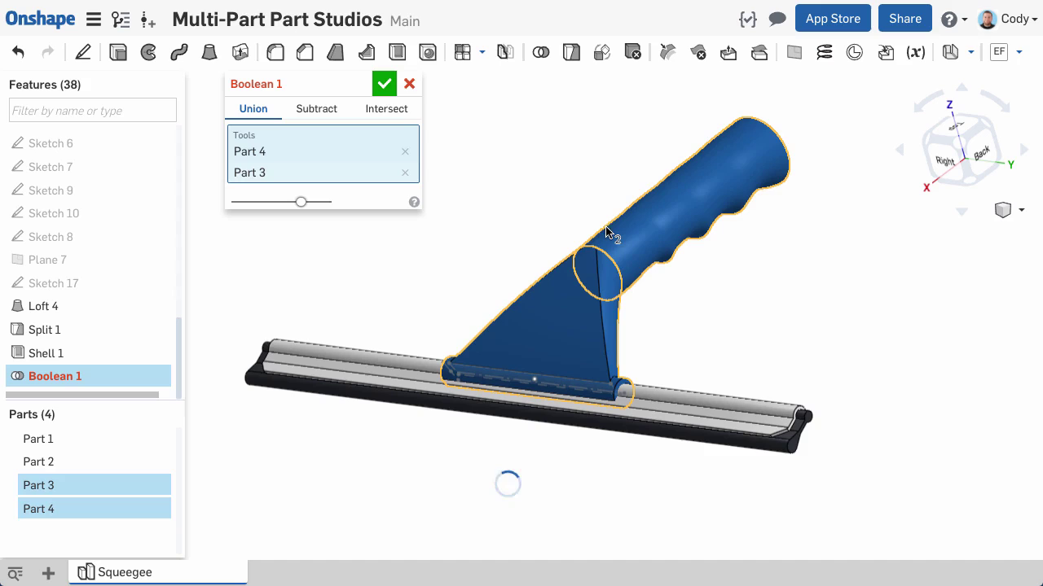
{"action": "left_click", "coordinate": [383, 84]}
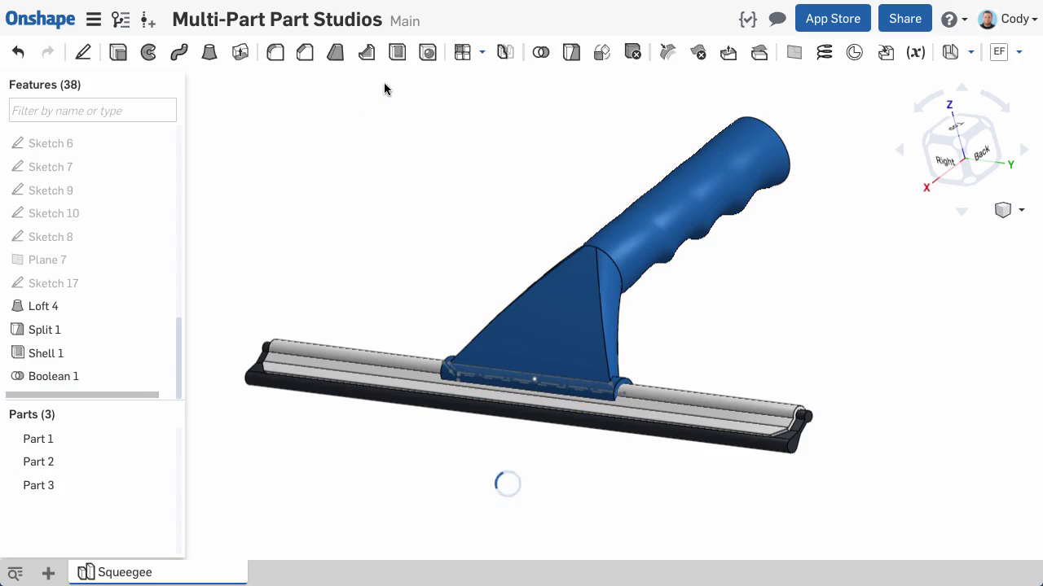
Step: Highlight Part 3 to examine the combined handle body, then clear the selection
{"action": "left_click", "coordinate": [61, 486]}
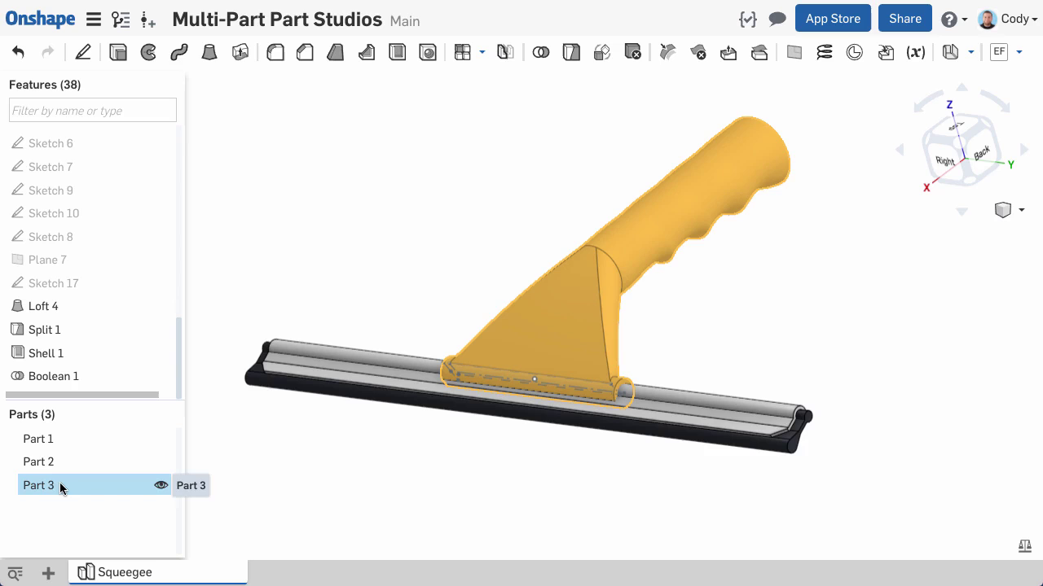
{"action": "right_click_drag", "start_coordinate": [563, 470], "coordinate": [574, 489]}
{"action": "left_click", "coordinate": [523, 489]}
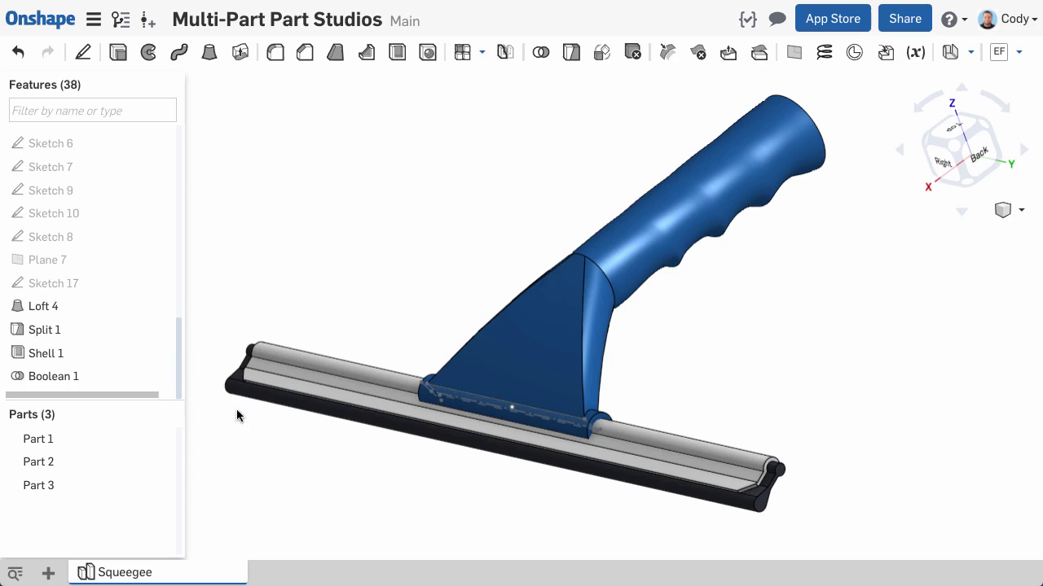
Step: Roll the model back to before Loft 4 and loft the grip's inner end face to Sketch 16 as Add, merging the grip and sleeve
{"action": "left_click_drag", "start_coordinate": [156, 396], "coordinate": [148, 317]}
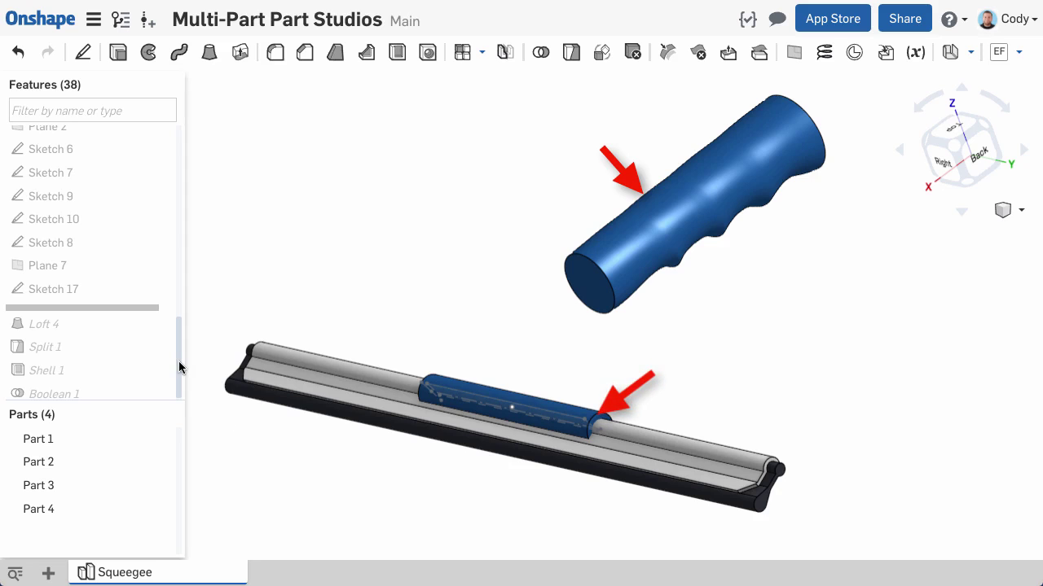
{"action": "left_click_drag", "start_coordinate": [179, 361], "coordinate": [169, 208]}
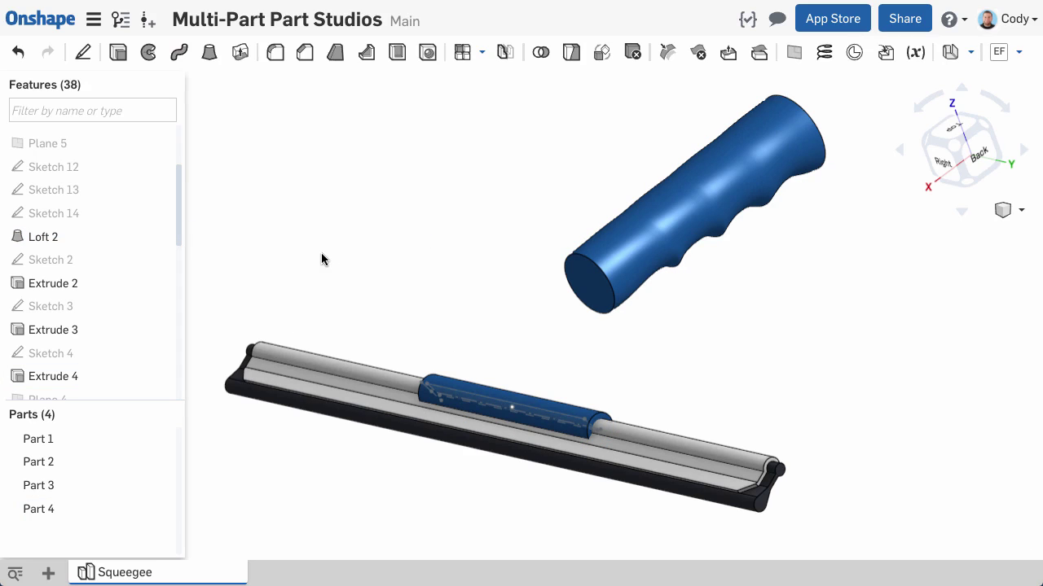
{"action": "left_click", "coordinate": [209, 54]}
{"action": "left_click", "coordinate": [587, 281]}
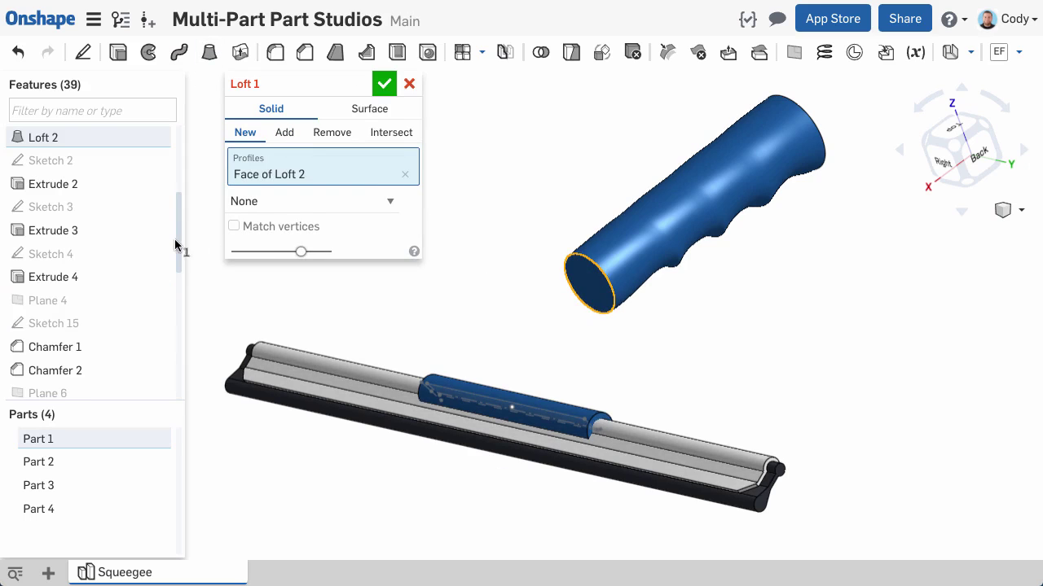
{"action": "left_click_drag", "start_coordinate": [177, 244], "coordinate": [175, 283]}
{"action": "left_click", "coordinate": [101, 267]}
{"action": "left_click", "coordinate": [284, 132]}
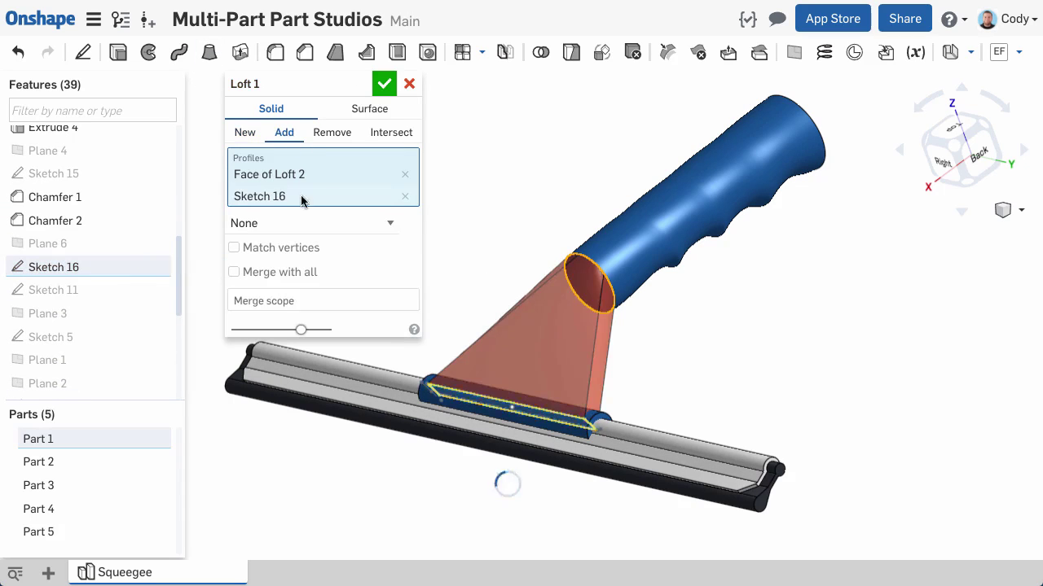
{"action": "left_click", "coordinate": [612, 234]}
{"action": "left_click", "coordinate": [574, 407]}
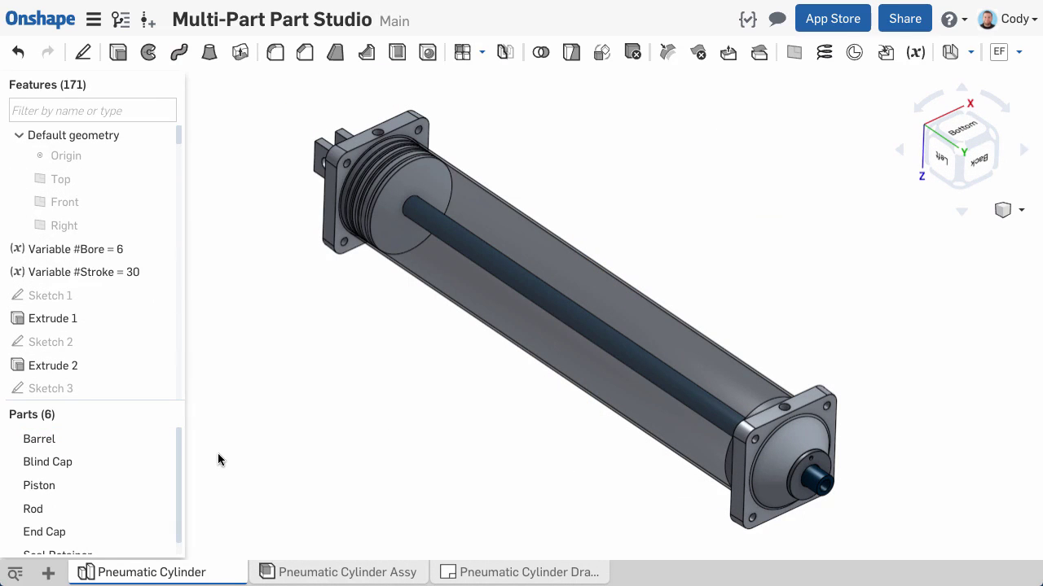
Step: Set the Barrel's part number to B1523 in its properties and apply the change
{"action": "right_click", "coordinate": [101, 440]}
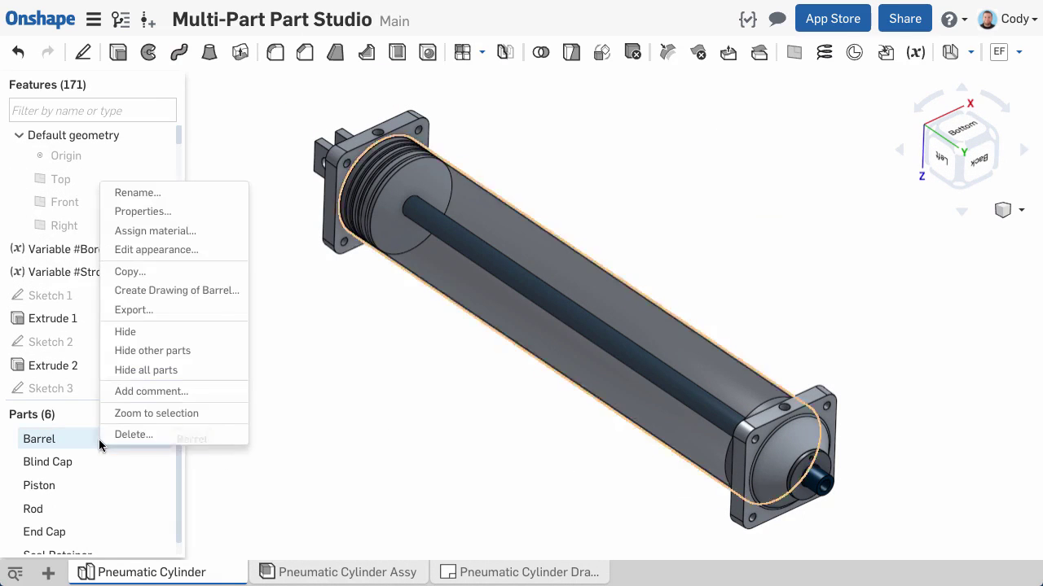
{"action": "left_click", "coordinate": [155, 212]}
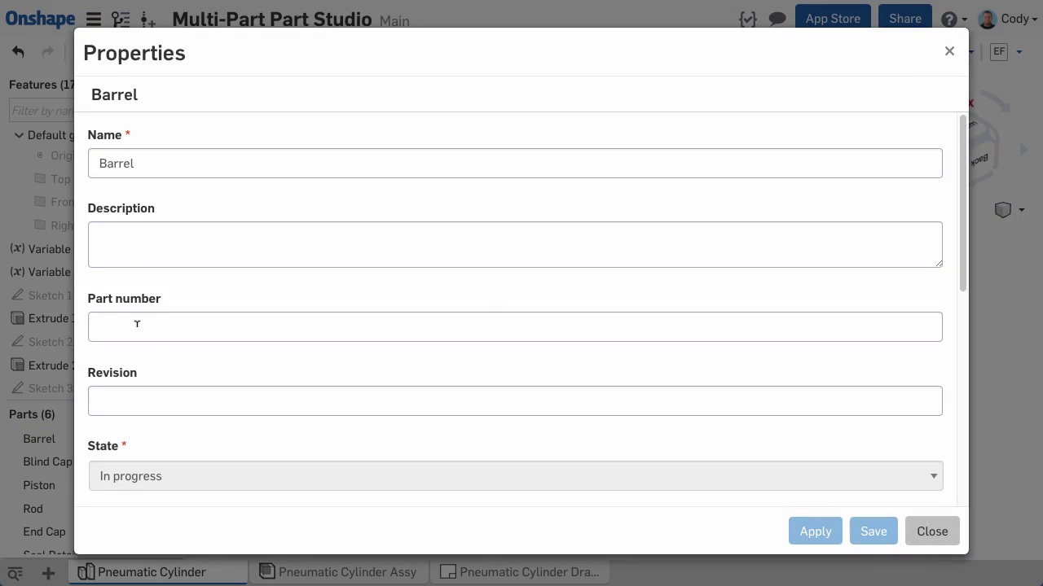
{"action": "left_click", "coordinate": [136, 324]}
{"action": "type", "text": "B1523"}
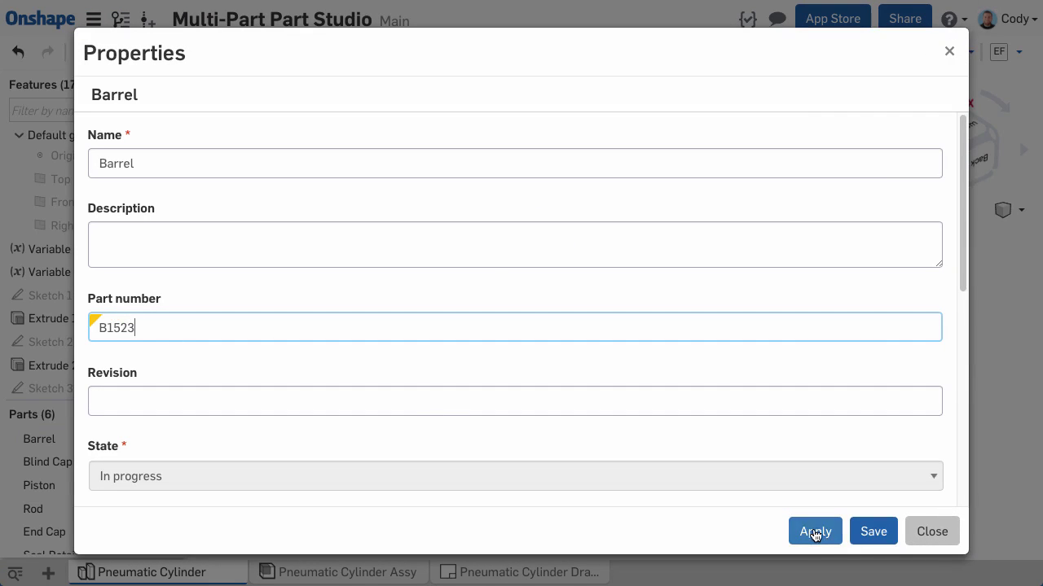
{"action": "left_click", "coordinate": [814, 532]}
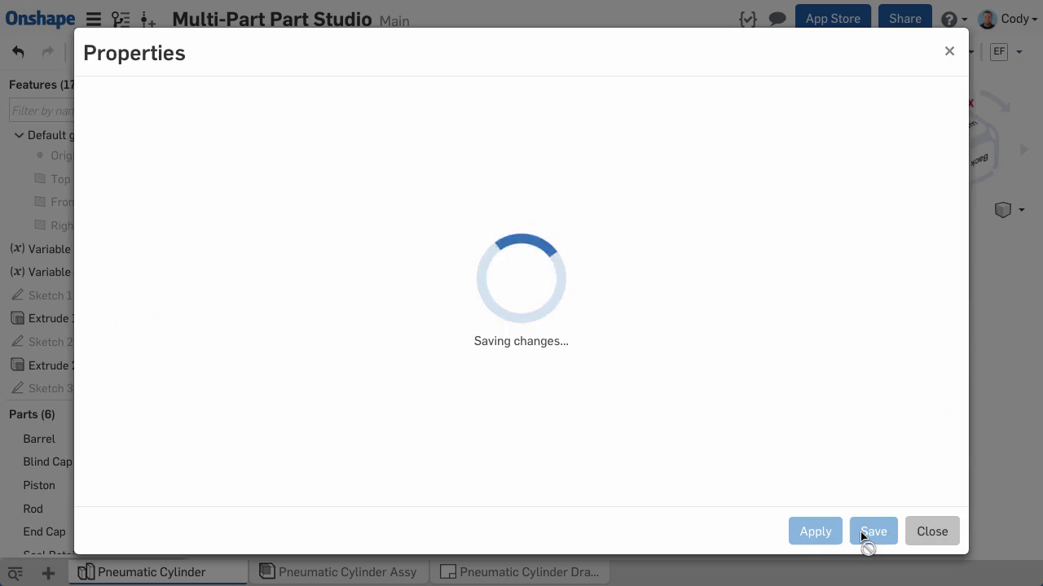
Step: Close the part properties and insert the Tie Rod from the Pneumatic Cylinder part studio into the Pneumatic Cylinder Assy
{"action": "left_click", "coordinate": [931, 533]}
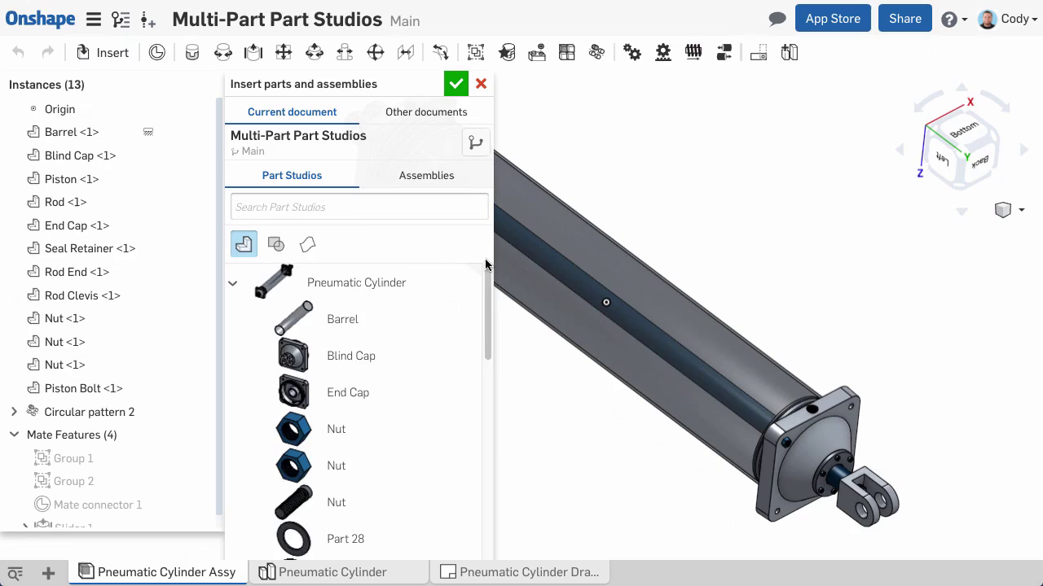
{"action": "left_click_drag", "start_coordinate": [487, 269], "coordinate": [490, 516]}
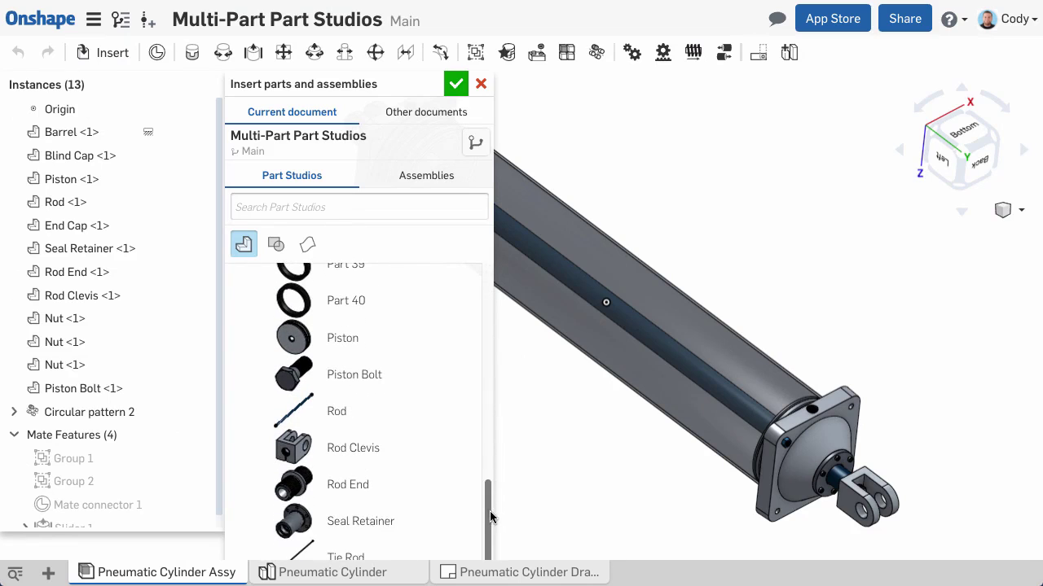
{"action": "left_click", "coordinate": [382, 554]}
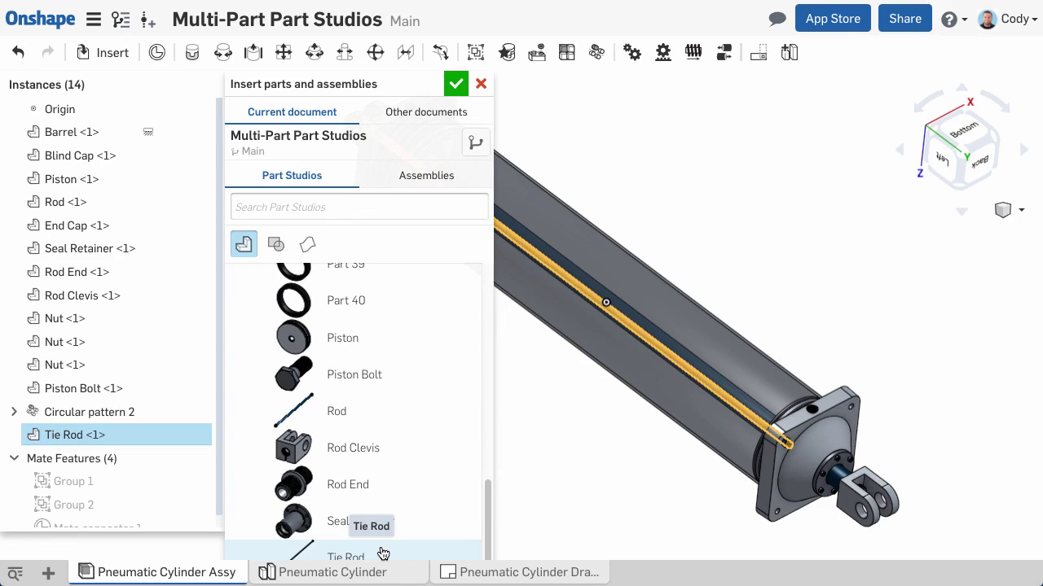
{"action": "key", "text": "Escape"}
Step: Edit the Group 1 mate feature to include the Tie Rod
{"action": "right_click", "coordinate": [96, 484]}
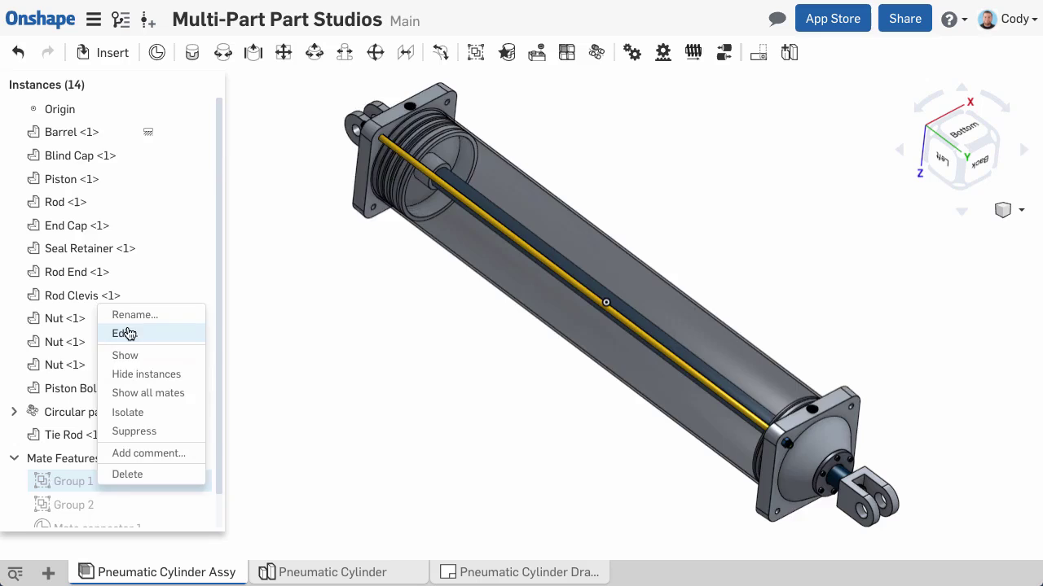
{"action": "left_click", "coordinate": [125, 334]}
{"action": "left_click", "coordinate": [466, 214]}
{"action": "left_click", "coordinate": [384, 84]}
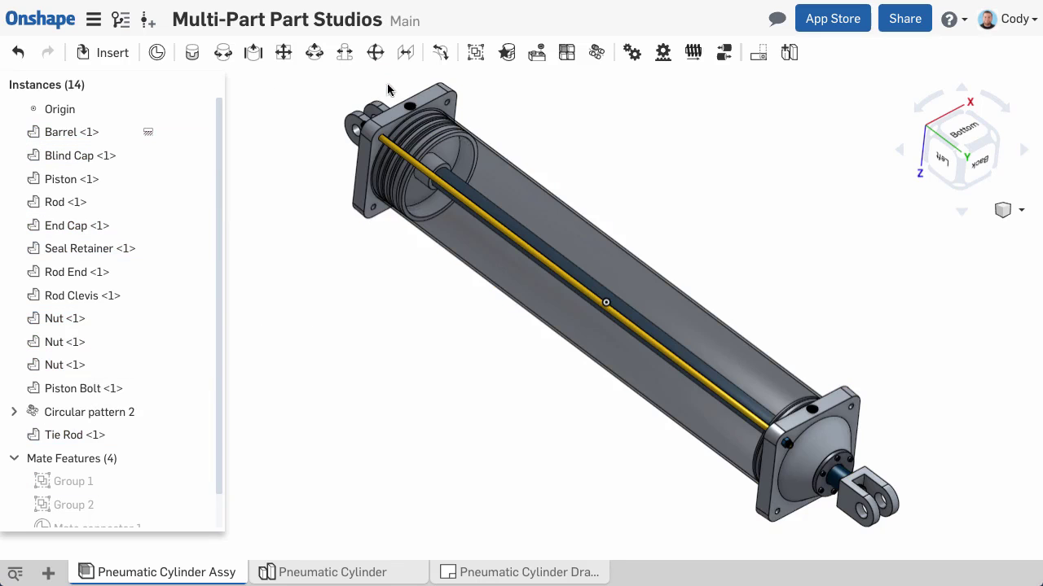
Step: Create a circular pattern of the Tie Rod around the End Cap's circular edge with 4 equally spaced instances over 360 deg
{"action": "left_click", "coordinate": [597, 53]}
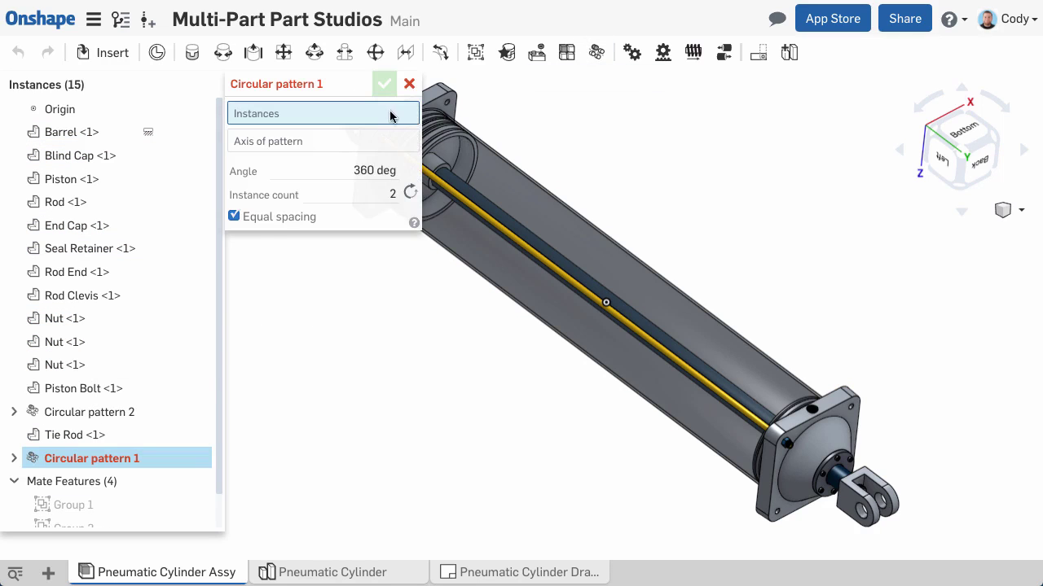
{"action": "left_click", "coordinate": [448, 191]}
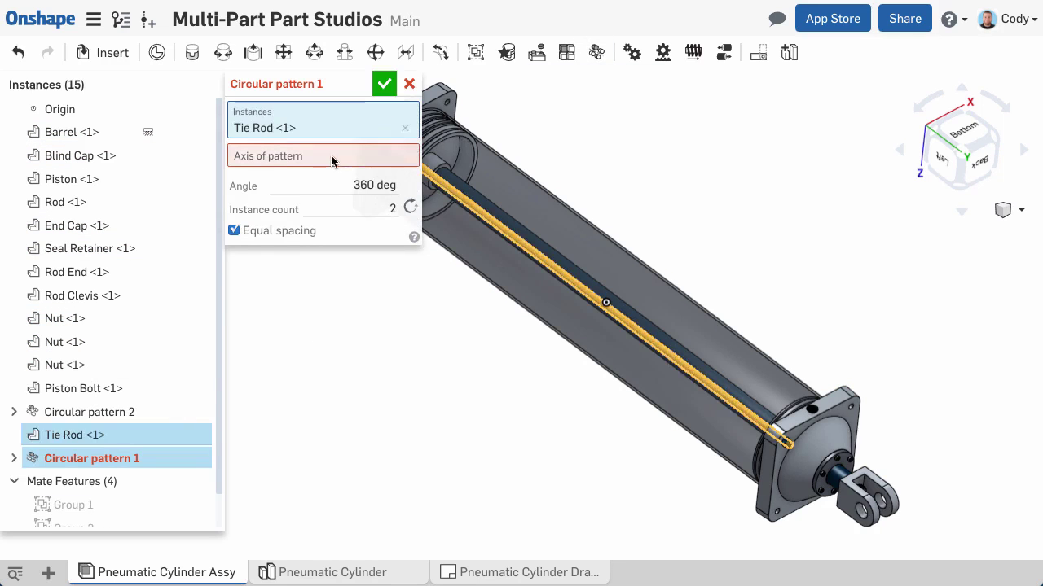
{"action": "left_click", "coordinate": [817, 421]}
{"action": "left_click", "coordinate": [392, 222]}
{"action": "type", "text": "4"}
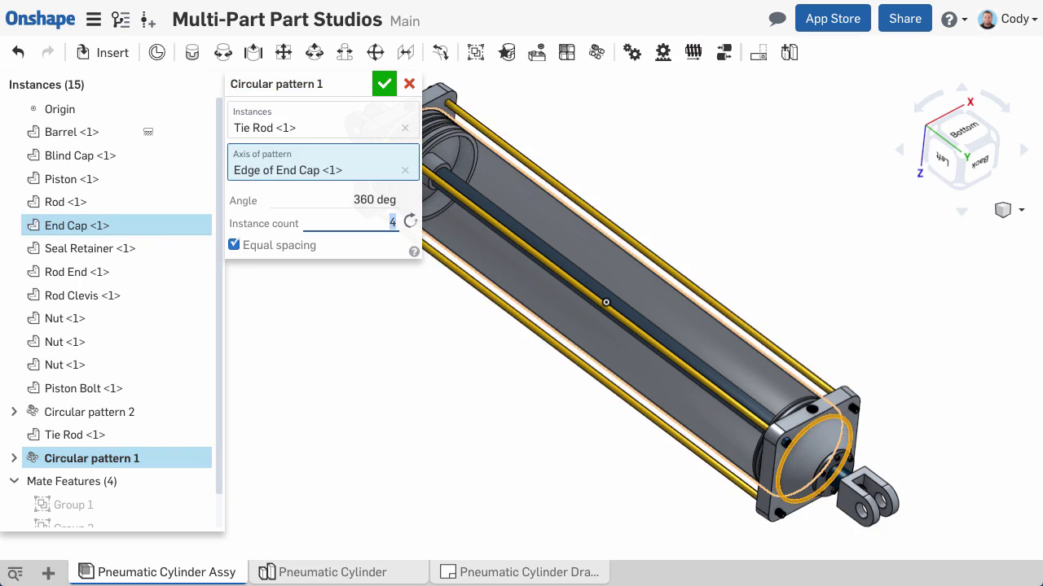
{"action": "type", "text": "f"}
{"action": "left_click", "coordinate": [384, 83]}
{"action": "scroll", "coordinate": [872, 349], "scroll_direction": "down", "scroll_amount": 5}
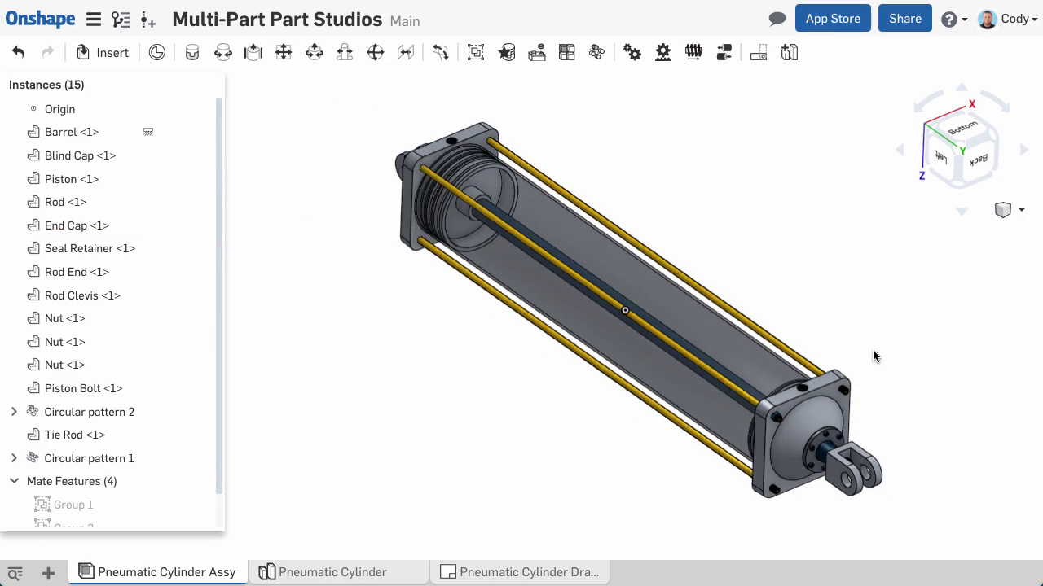
{"action": "mouse_move", "coordinate": [733, 384]}
{"action": "left_mouse_down"}
{"action": "mouse_move", "coordinate": [811, 443]}
{"action": "mouse_move", "coordinate": [922, 554]}
{"action": "mouse_move", "coordinate": [741, 391]}
{"action": "mouse_move", "coordinate": [757, 420]}
{"action": "mouse_move", "coordinate": [899, 493]}
{"action": "mouse_move", "coordinate": [919, 516]}
{"action": "mouse_move", "coordinate": [737, 392]}
{"action": "left_mouse_up"}
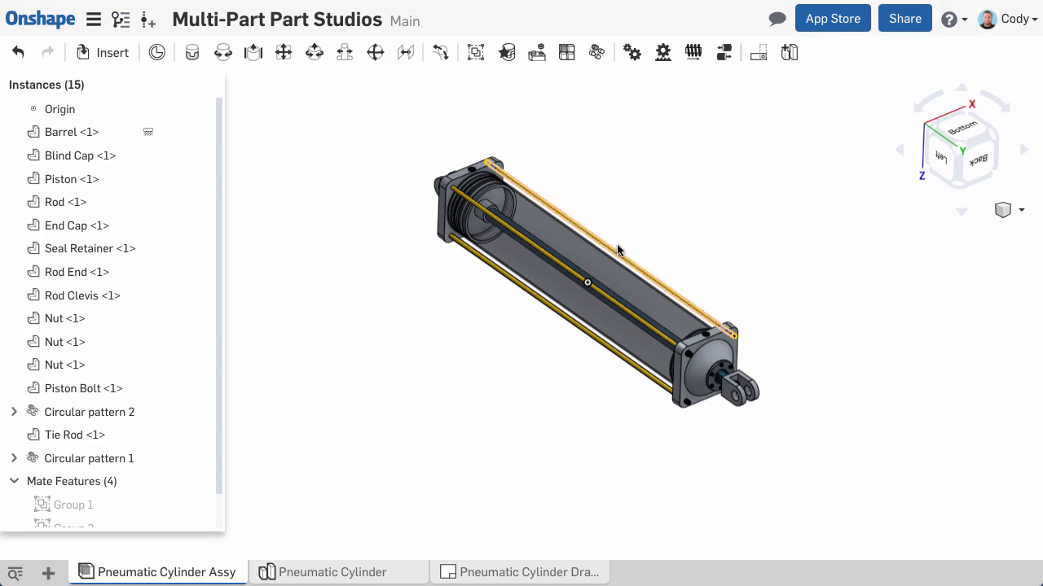
{"action": "scroll", "coordinate": [607, 260], "scroll_direction": "up", "scroll_amount": 5}
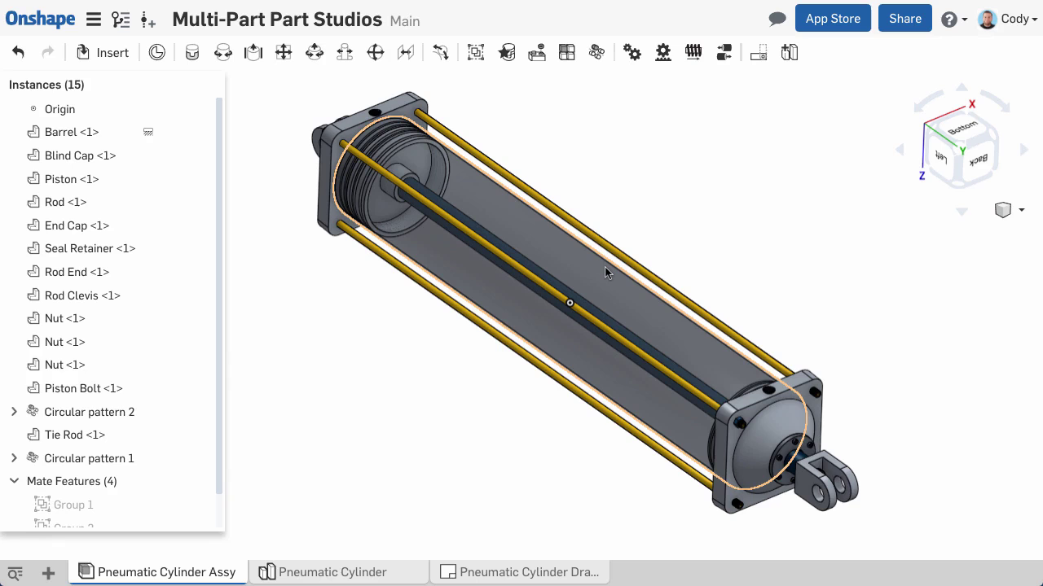